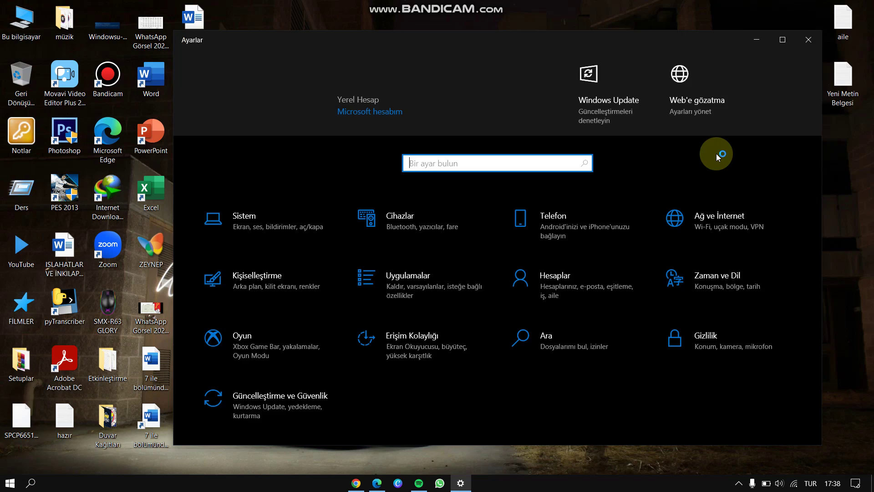
- Maximize Settings, try a search for "blu", clear it, and open the Cihazlar (Devices) category
{"action": "left_click", "coordinate": [783, 41]}
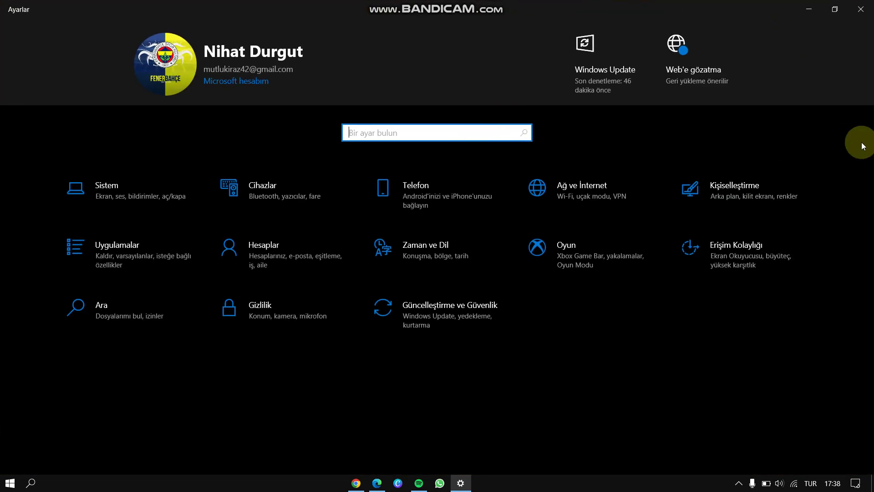
{"action": "type", "text": "blu"}
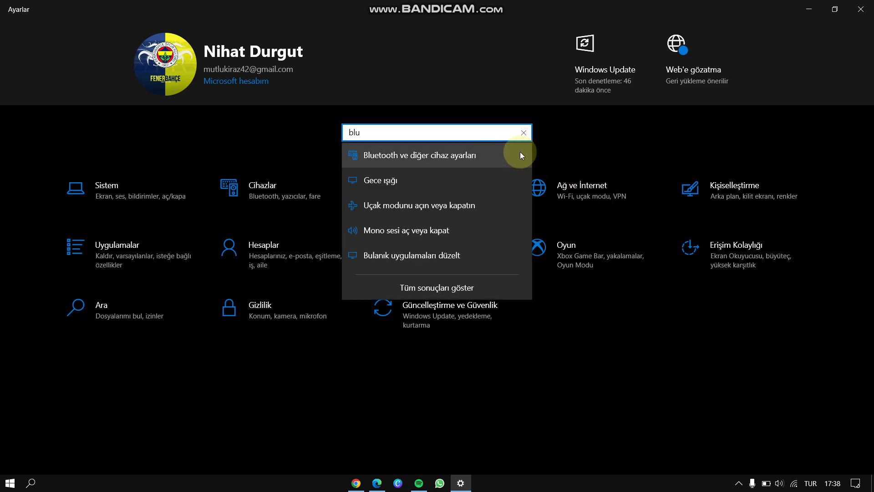
{"action": "left_click", "coordinate": [524, 132]}
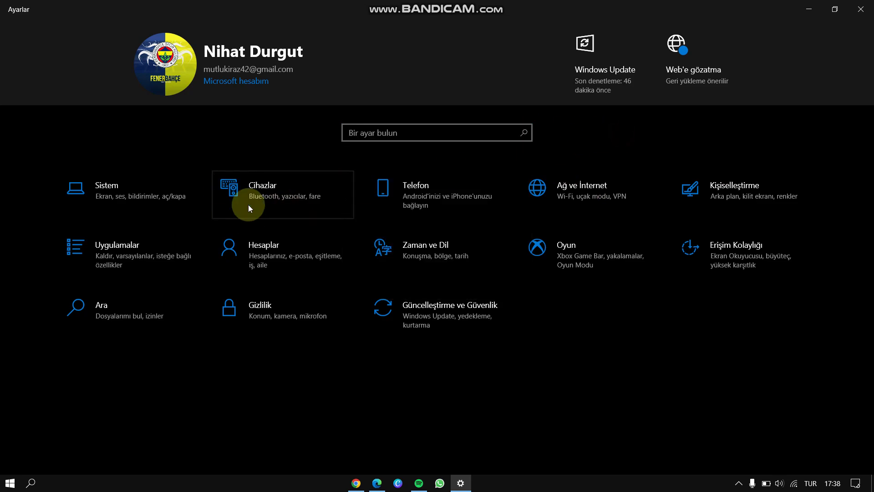
{"action": "left_click", "coordinate": [279, 197]}
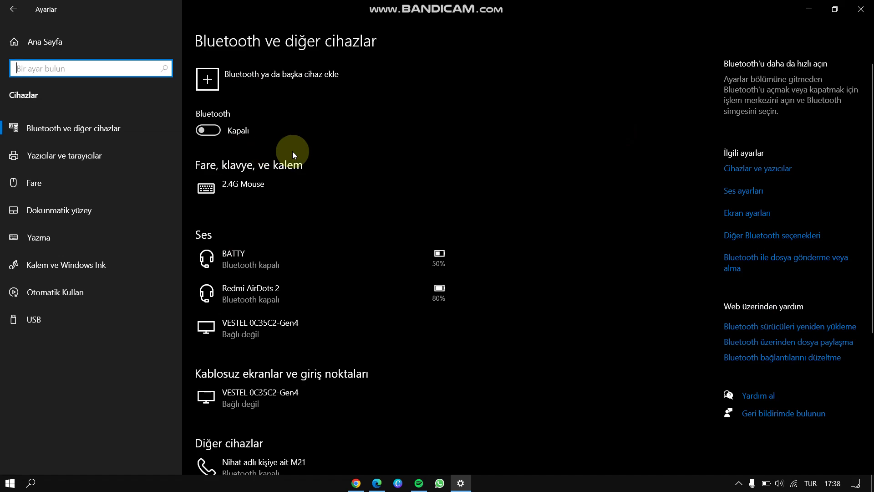
- Switch Bluetooth on and off again in the device settings, and close Settings
{"action": "left_click", "coordinate": [215, 133]}
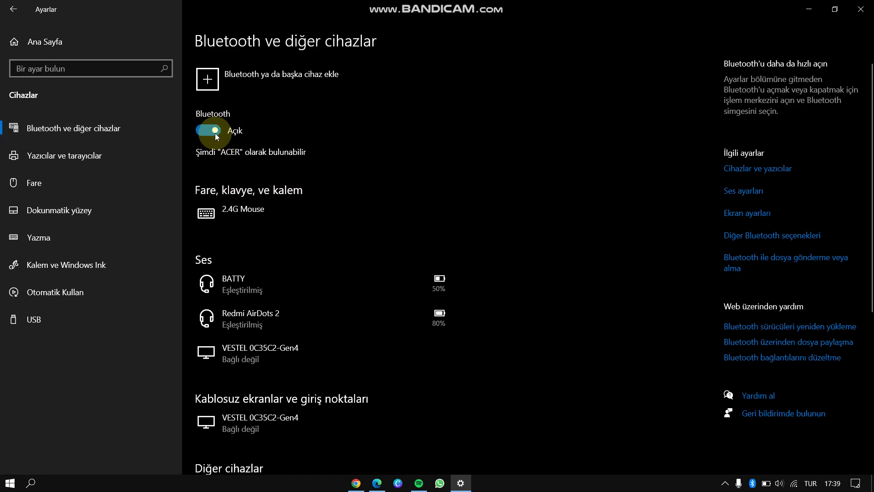
{"action": "left_click", "coordinate": [217, 135]}
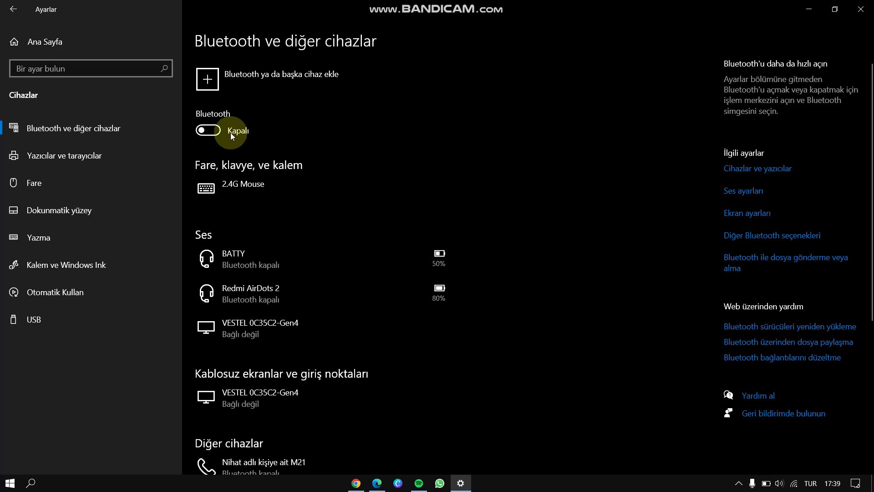
{"action": "left_click", "coordinate": [860, 9]}
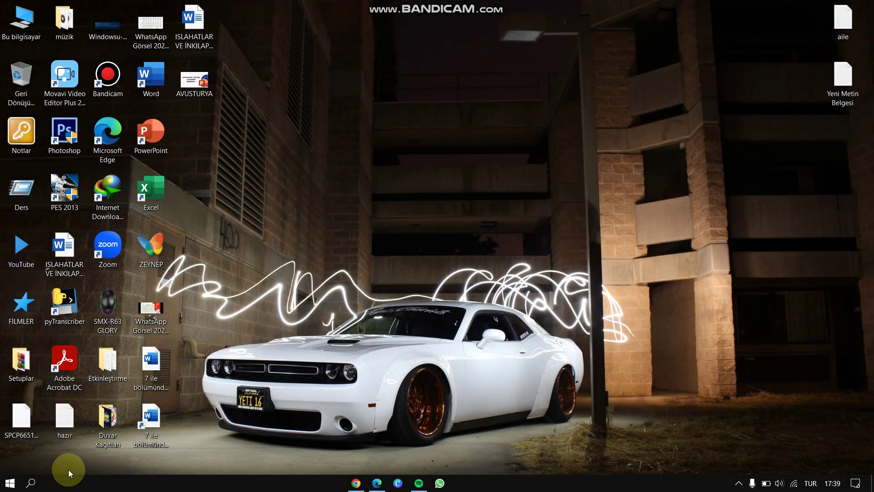
- Find "aygıt" in Windows search, open Aygıt Yöneticisi (Device Manager) maximized, and scan the acer computer for hardware changes
{"action": "left_click", "coordinate": [39, 484]}
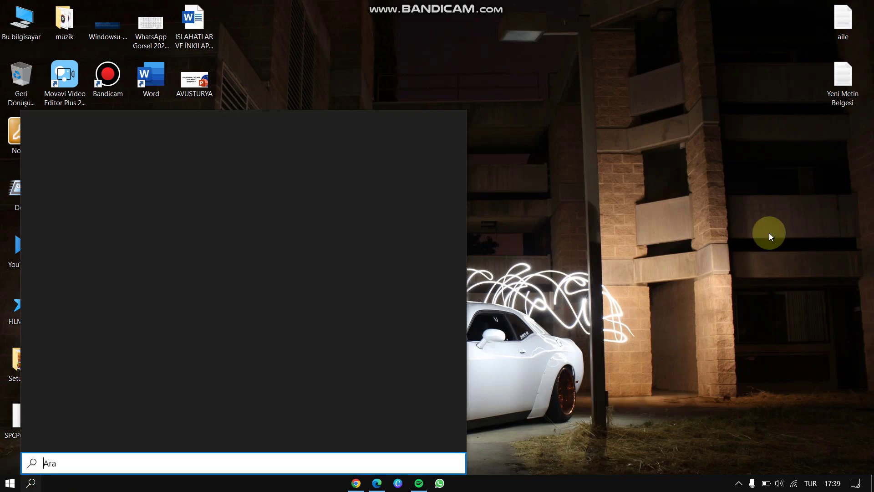
{"action": "type", "text": "aygıt"}
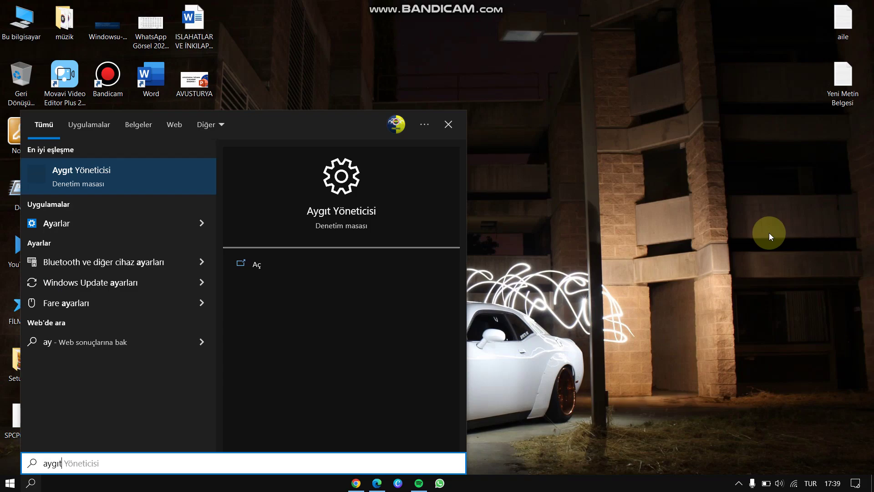
{"action": "left_click", "coordinate": [155, 162]}
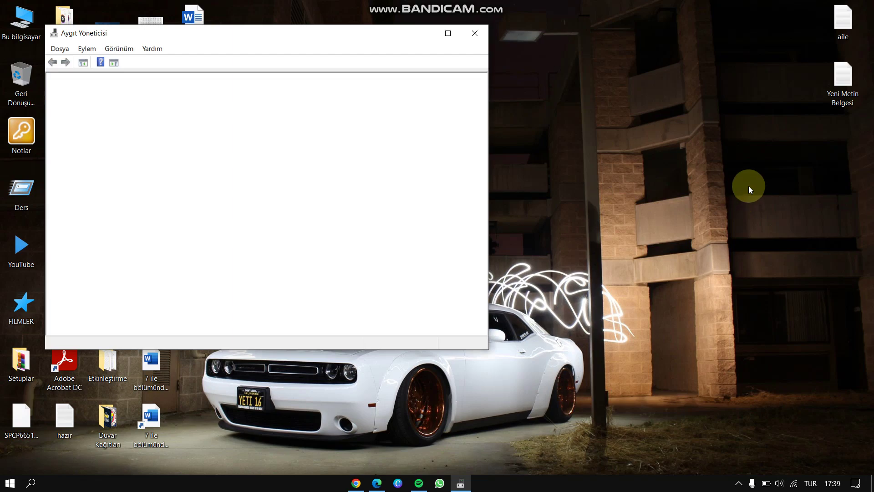
{"action": "left_click_drag", "start_coordinate": [382, 34], "coordinate": [505, 38]}
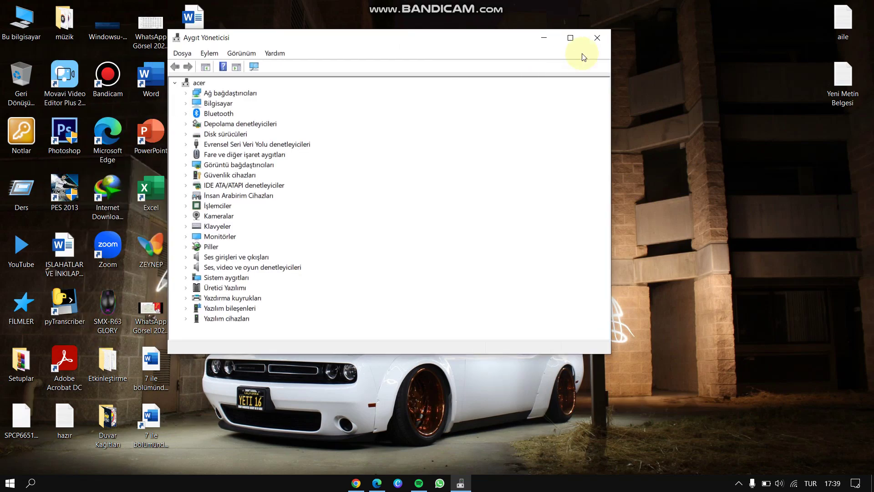
{"action": "left_click", "coordinate": [570, 37]}
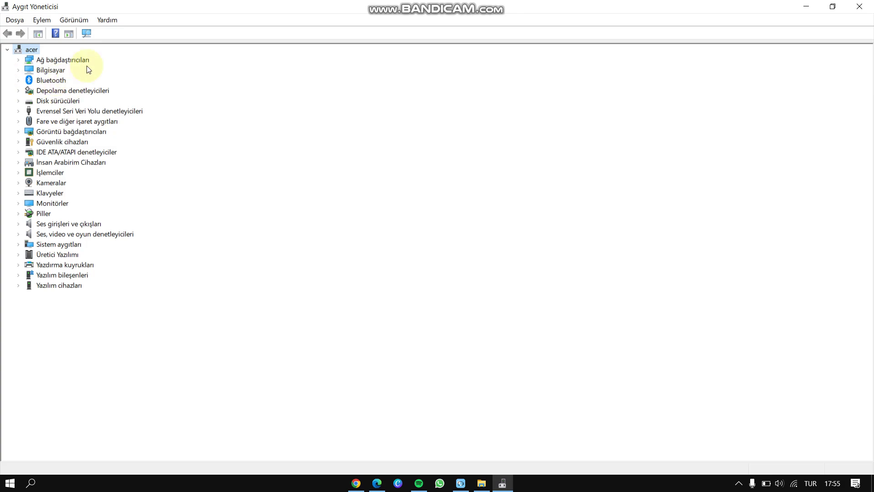
{"action": "right_click", "coordinate": [26, 50]}
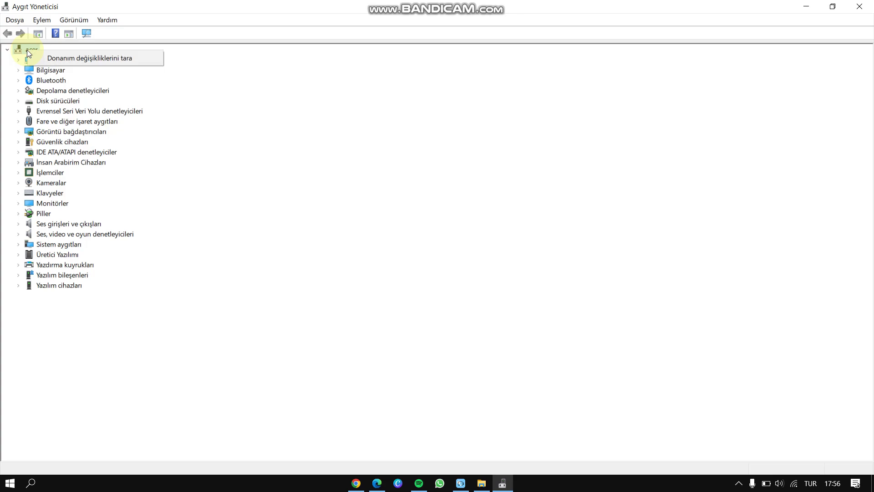
{"action": "left_click", "coordinate": [154, 60]}
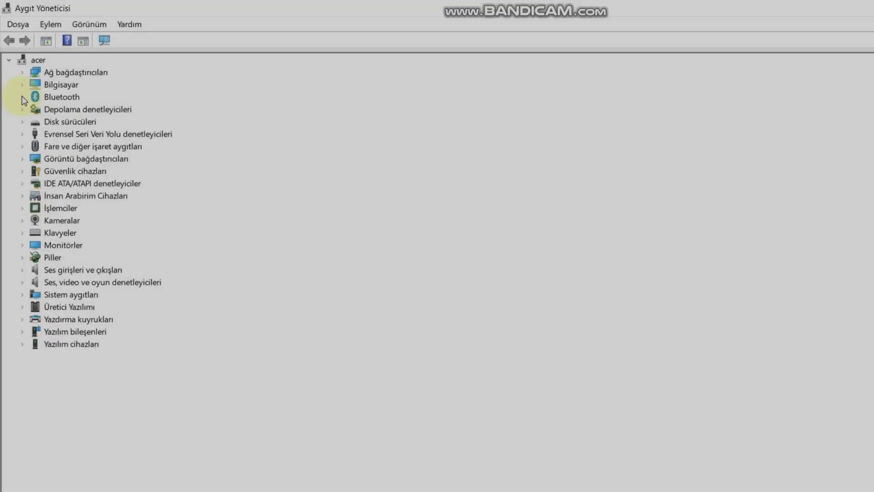
- Uninstall the Bluetooth USB Module device without deleting its driver software
{"action": "left_click", "coordinate": [22, 97]}
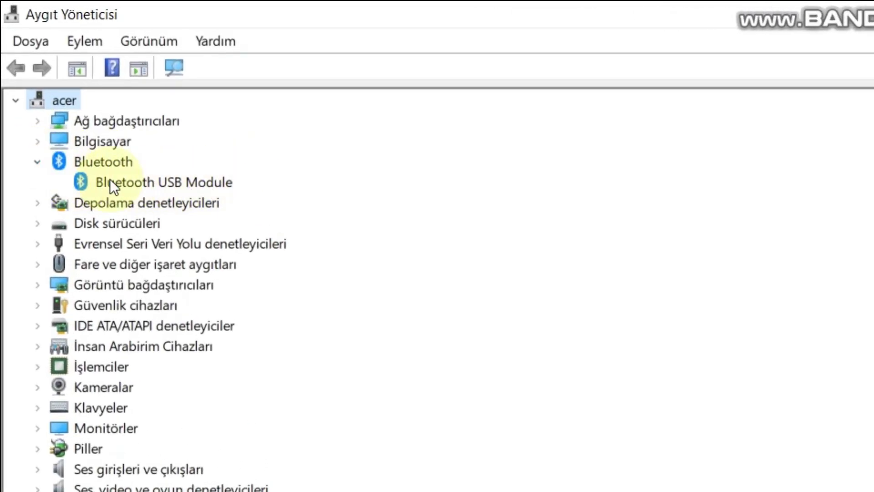
{"action": "right_click", "coordinate": [157, 184]}
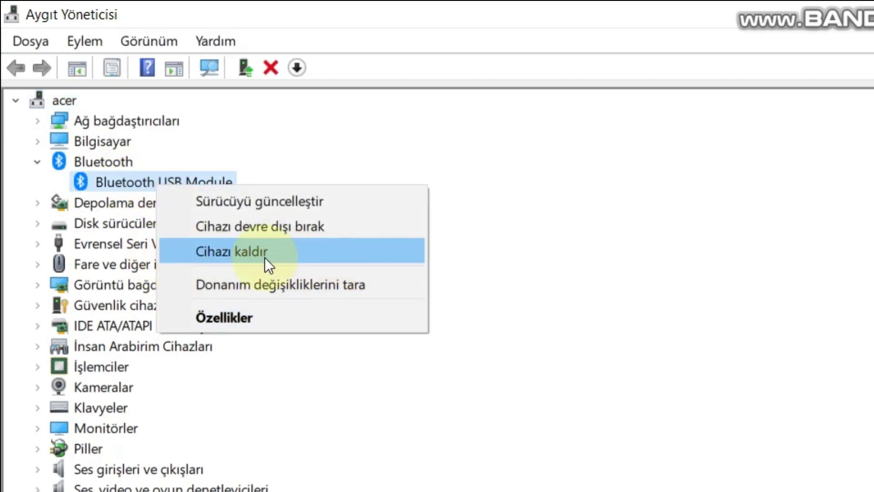
{"action": "left_click", "coordinate": [291, 249]}
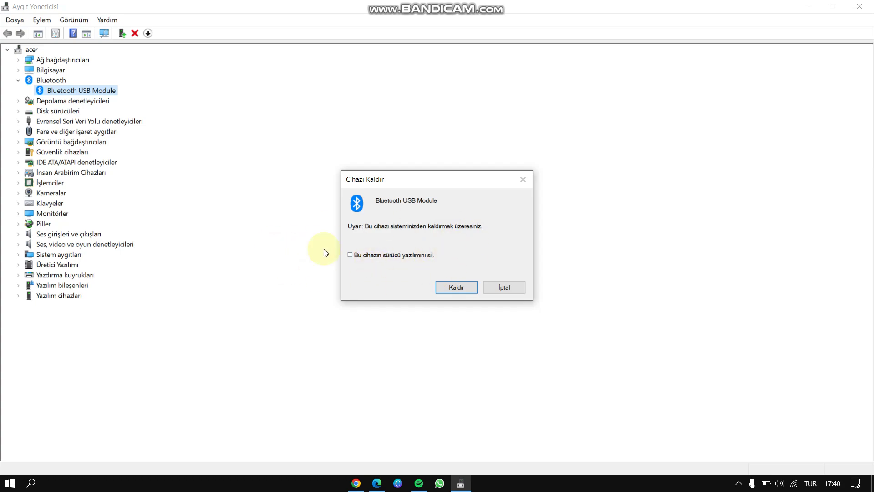
{"action": "left_click", "coordinate": [457, 287]}
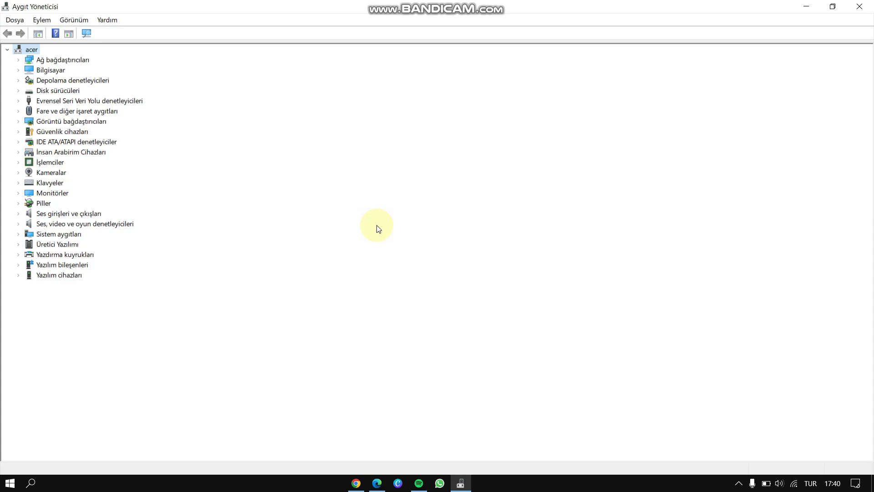
- Scan the acer computer for hardware changes again and expand the Bluetooth category
{"action": "right_click", "coordinate": [31, 49]}
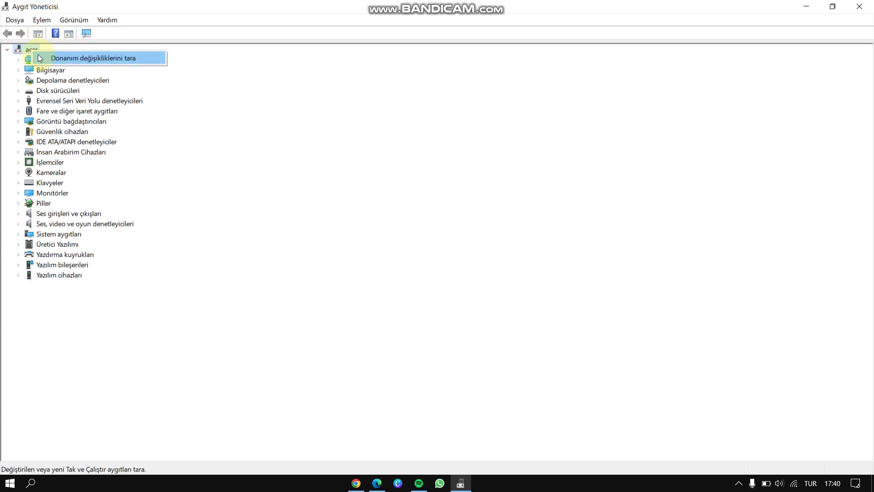
{"action": "left_click", "coordinate": [111, 59]}
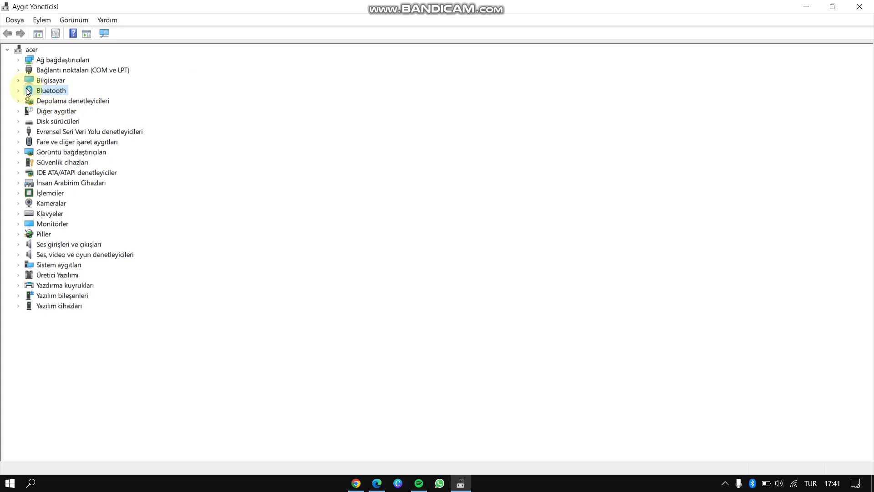
{"action": "left_click", "coordinate": [19, 90]}
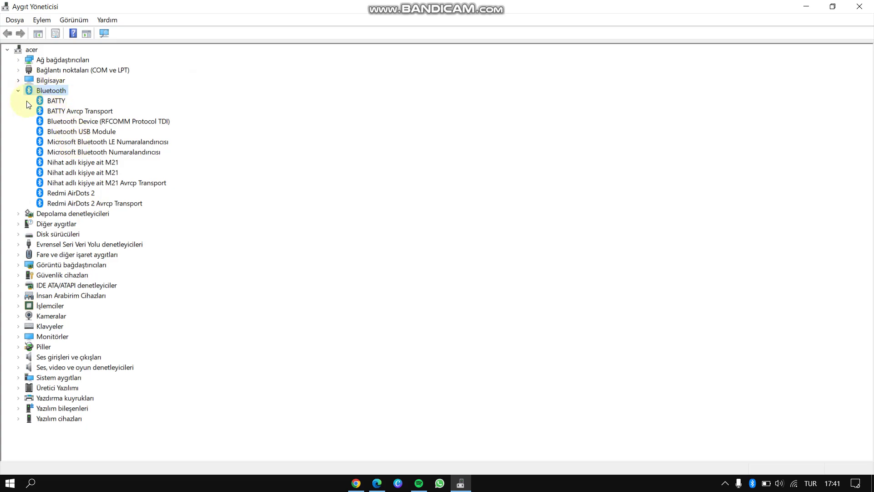
- Turn Bluetooth off through the notification center's quick action and return to Device Manager
{"action": "left_click", "coordinate": [856, 484]}
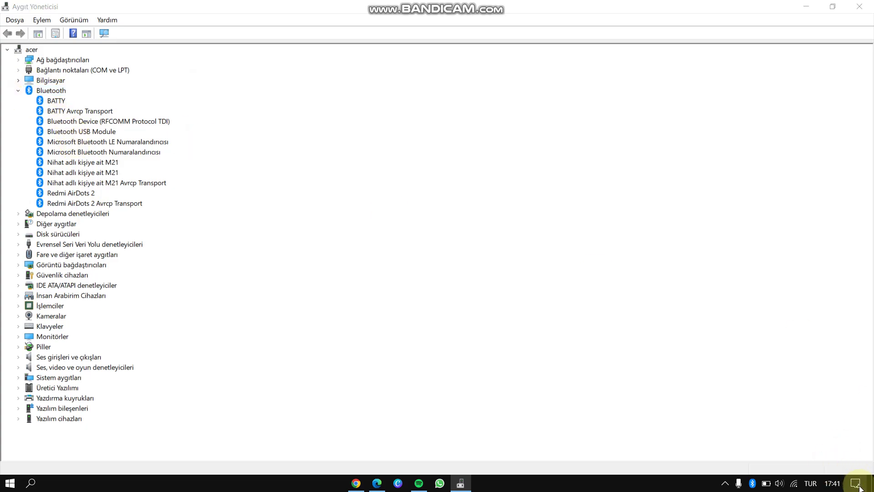
{"action": "left_click", "coordinate": [682, 453]}
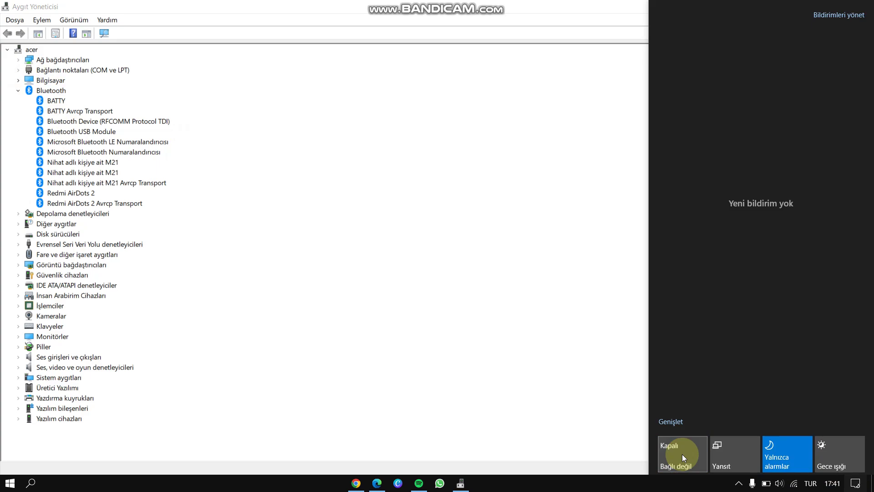
{"action": "left_click", "coordinate": [401, 380]}
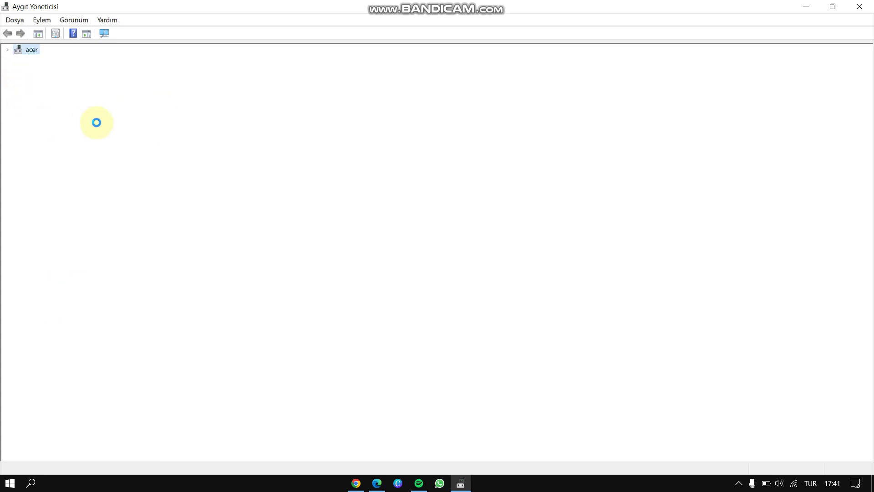
- Open the properties of the Bluetooth USB Module and show its driver (Sürücü) details
{"action": "left_click", "coordinate": [19, 81]}
{"action": "left_click", "coordinate": [19, 80]}
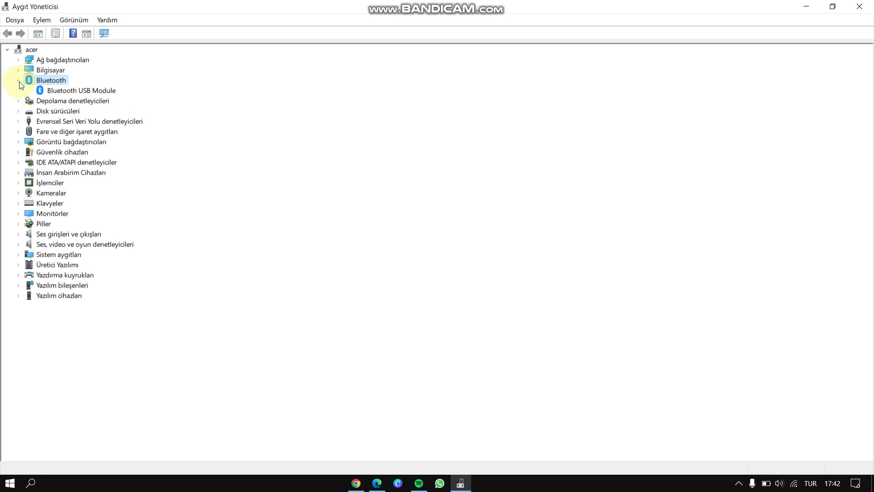
{"action": "left_click", "coordinate": [89, 91]}
{"action": "right_click", "coordinate": [89, 91]}
{"action": "left_click", "coordinate": [132, 151]}
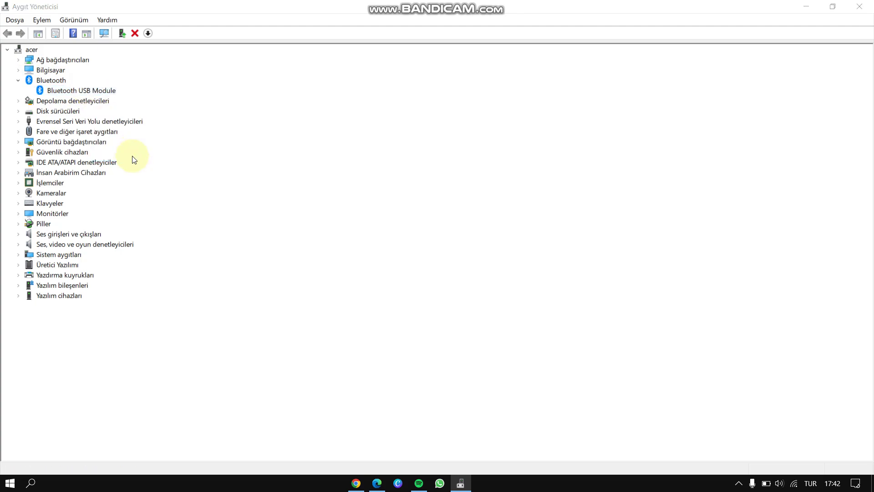
{"action": "left_click", "coordinate": [366, 134]}
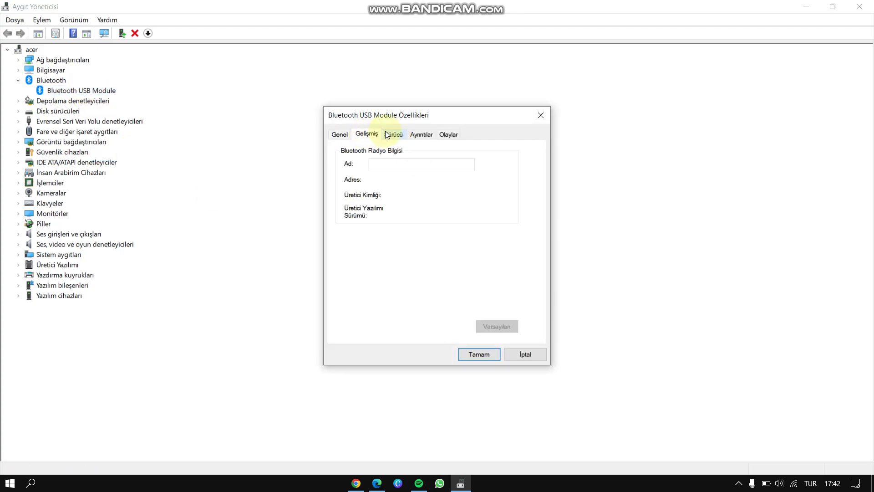
{"action": "left_click", "coordinate": [392, 134]}
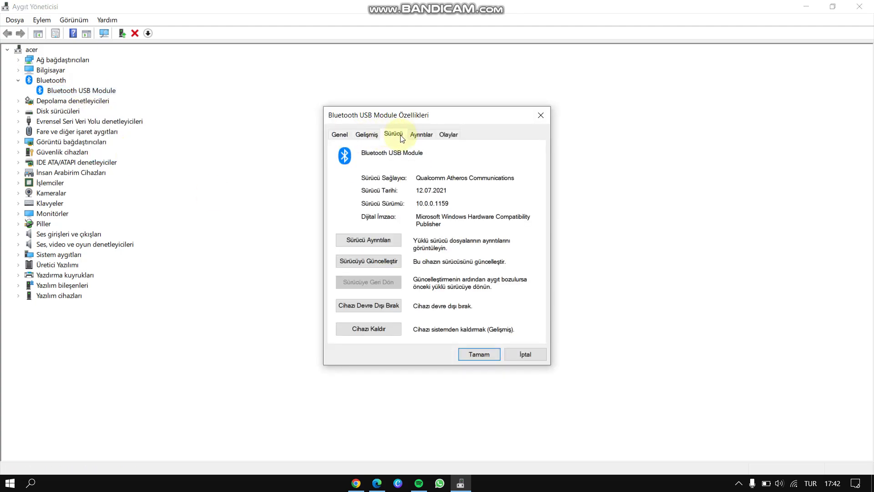
- Update the driver manually from the computer's list of available drivers with Bluetooth USB Module version 10.0.0.1159 [12.07.2021], and close Device Manager
{"action": "left_click", "coordinate": [388, 262]}
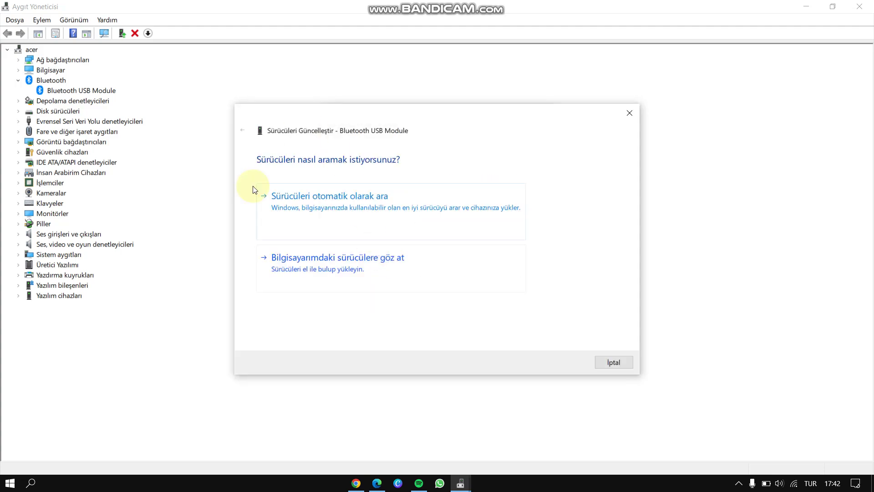
{"action": "left_click", "coordinate": [459, 272]}
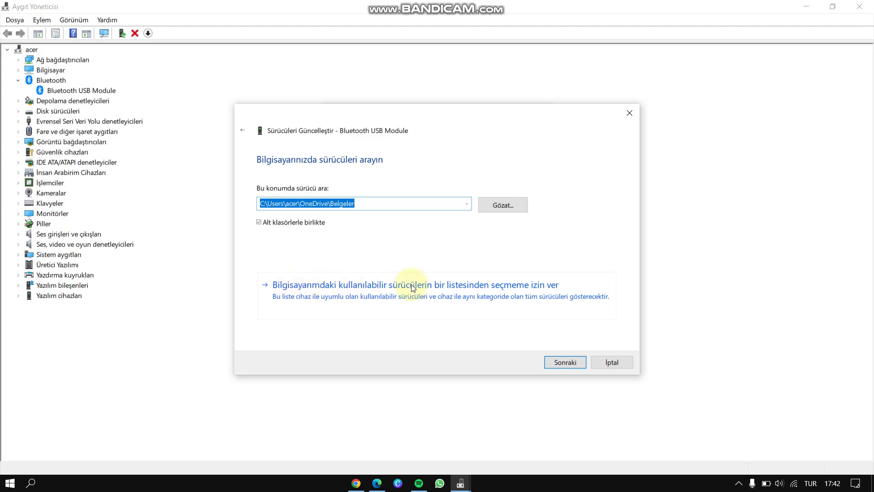
{"action": "left_click", "coordinate": [598, 277]}
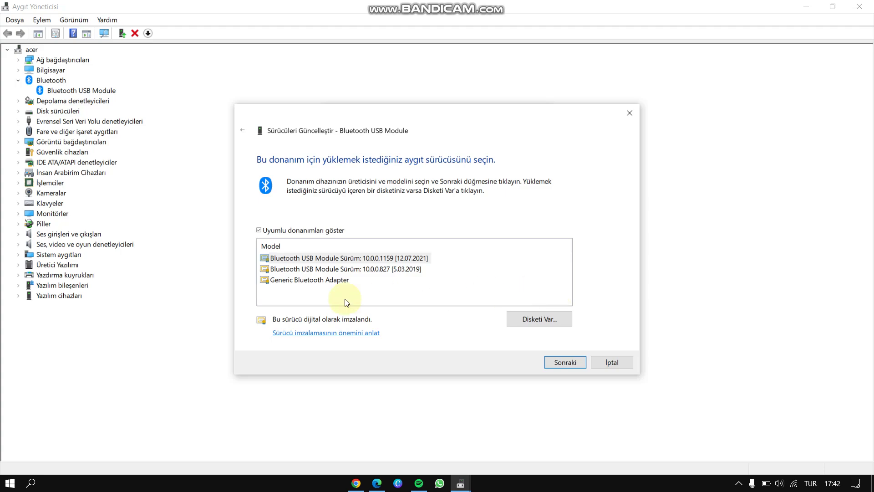
{"action": "left_click", "coordinate": [563, 362]}
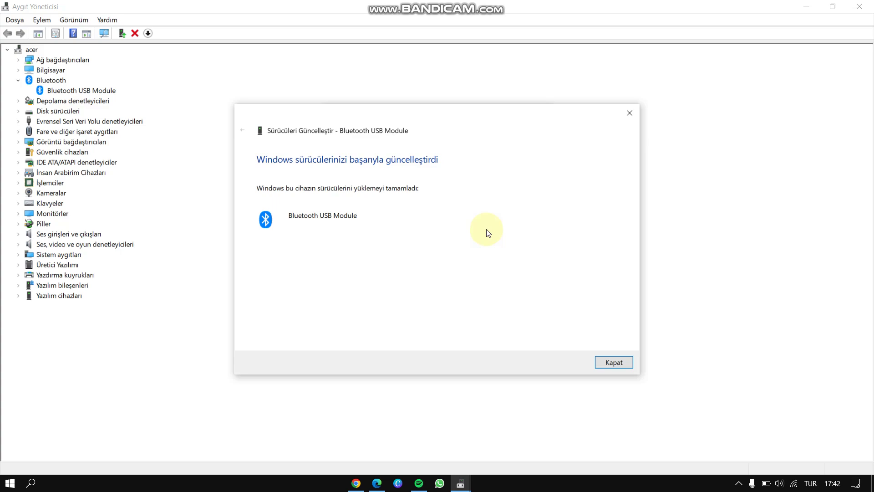
{"action": "left_click", "coordinate": [611, 362]}
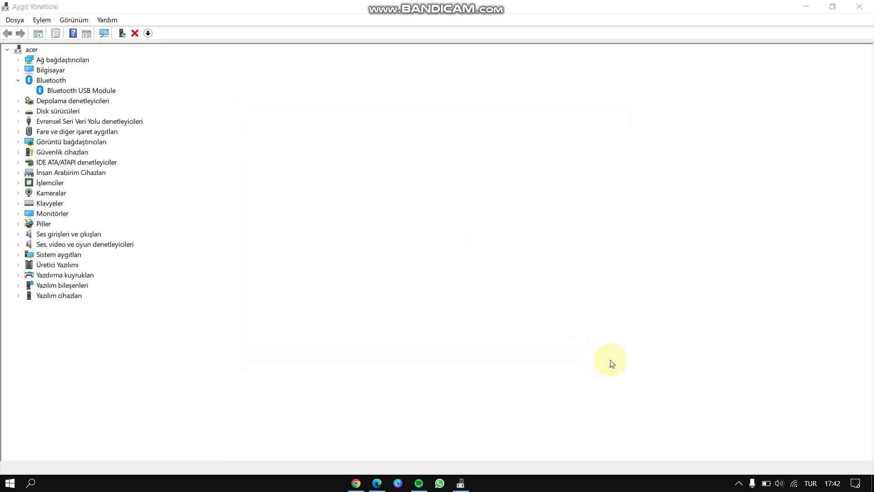
{"action": "left_click", "coordinate": [487, 354]}
{"action": "left_click", "coordinate": [859, 7]}
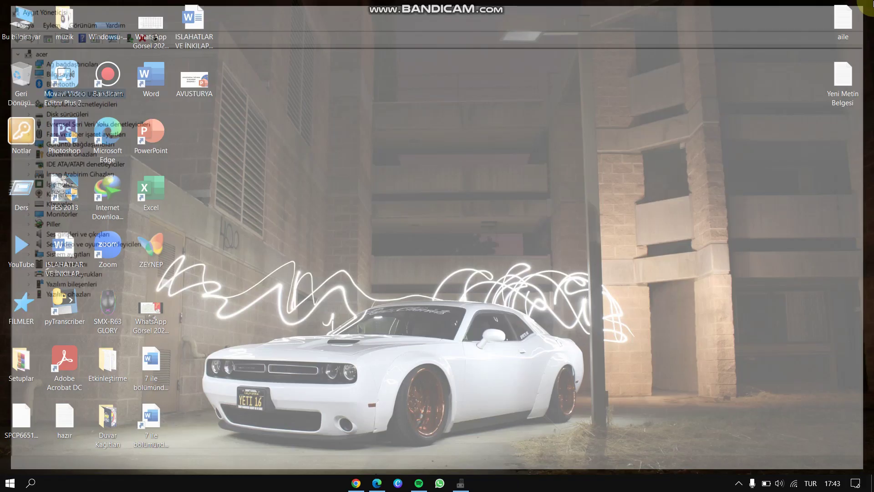
- Open the Bluetooth device settings in Windows Settings, turn Bluetooth on, off and on again, and leave Settings
{"action": "left_click", "coordinate": [9, 483]}
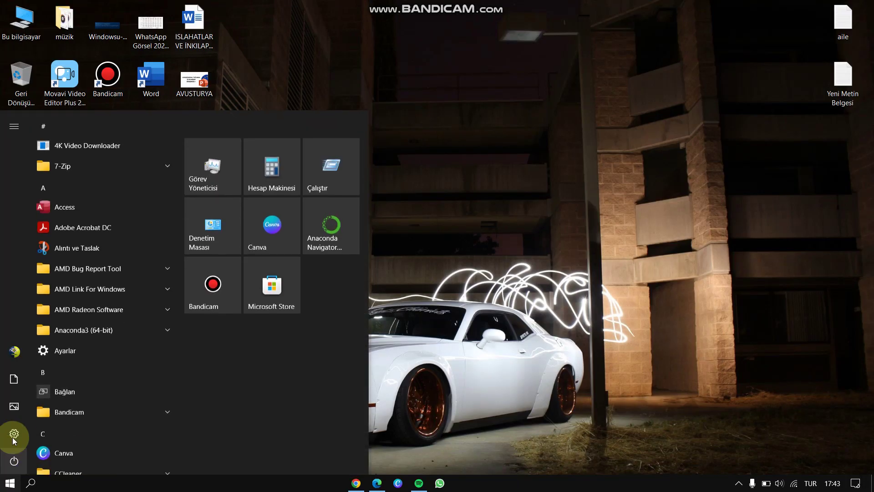
{"action": "left_click", "coordinate": [550, 314]}
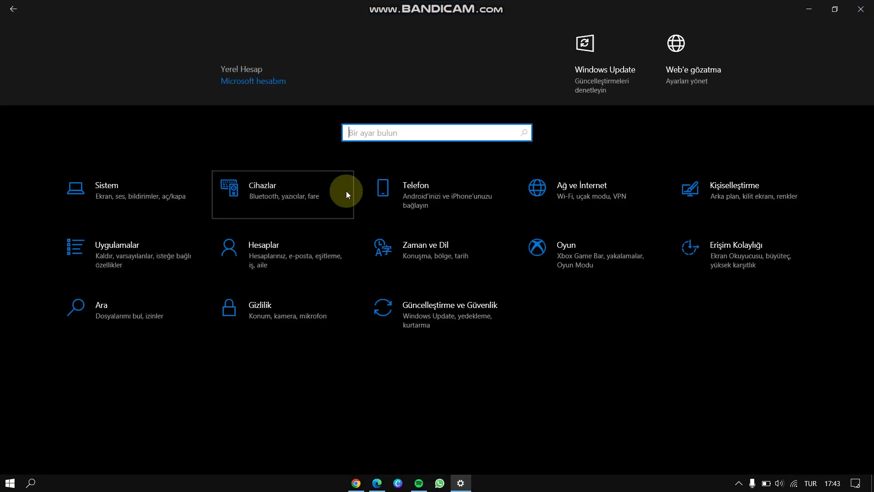
{"action": "left_click", "coordinate": [346, 190]}
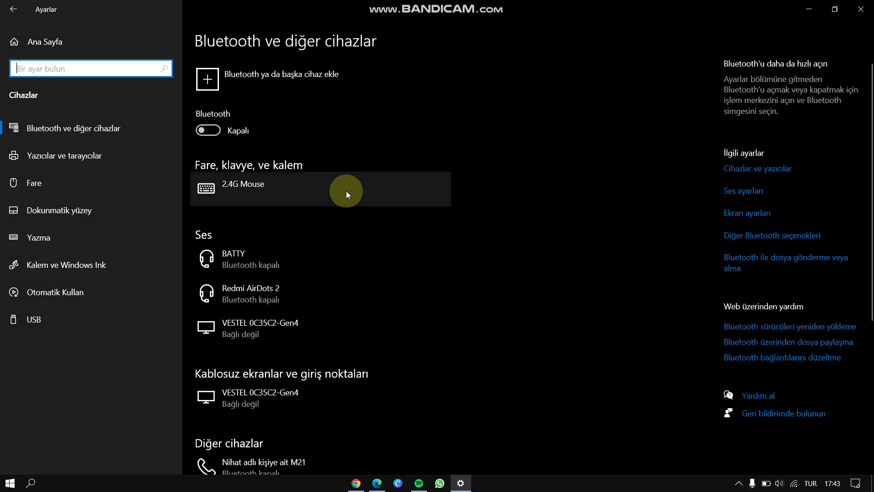
{"action": "left_click", "coordinate": [212, 131]}
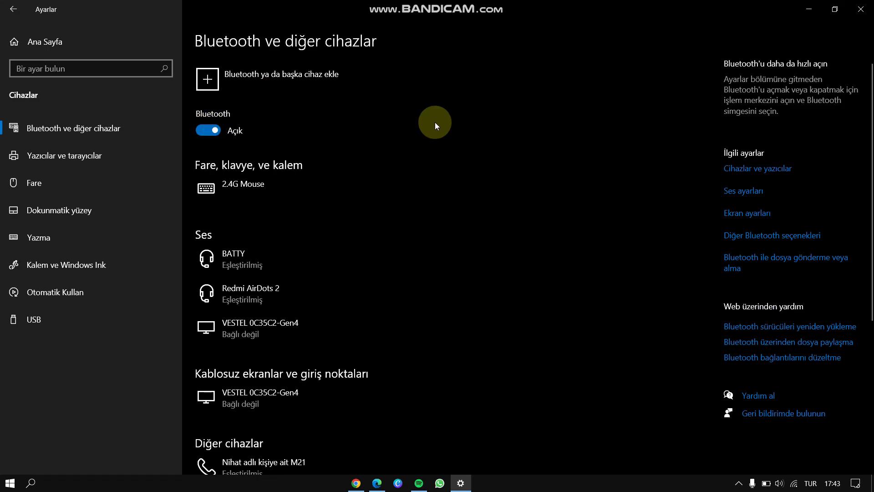
{"action": "left_click", "coordinate": [215, 132]}
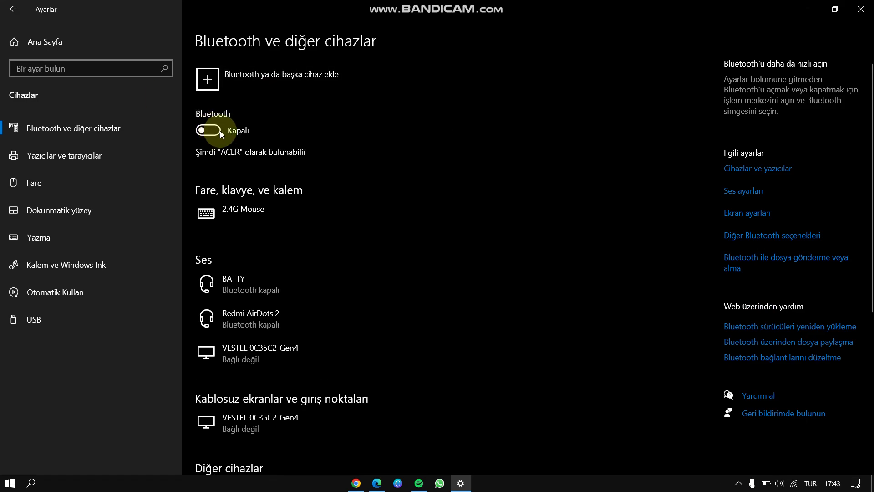
{"action": "left_click", "coordinate": [220, 133]}
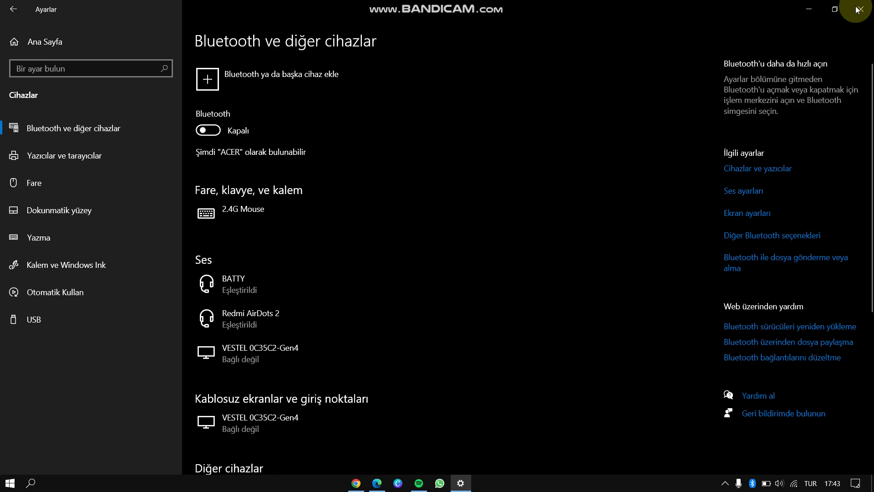
{"action": "key", "text": "super+d"}
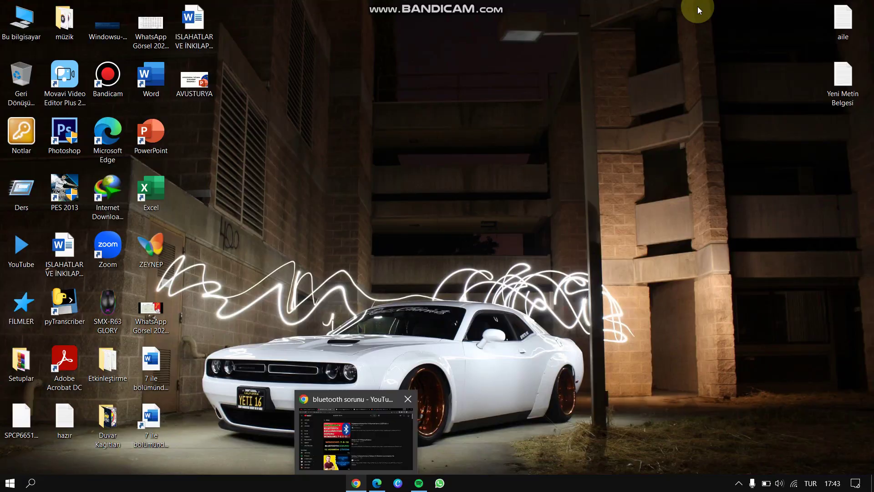
- Switch to Chrome and open a new blank tab
{"action": "key", "text": "super+d"}
{"action": "key", "text": "ctrl+t"}
{"action": "left_click", "coordinate": [563, 29]}
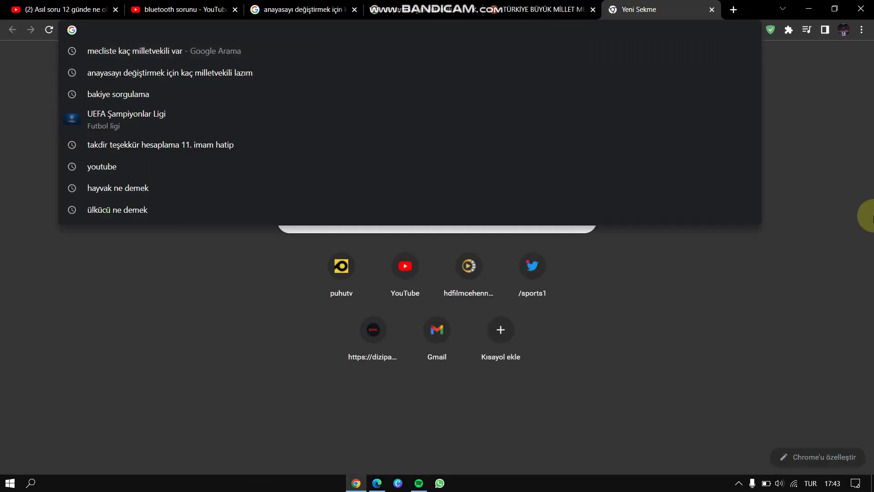
{"action": "left_click", "coordinate": [761, 279]}
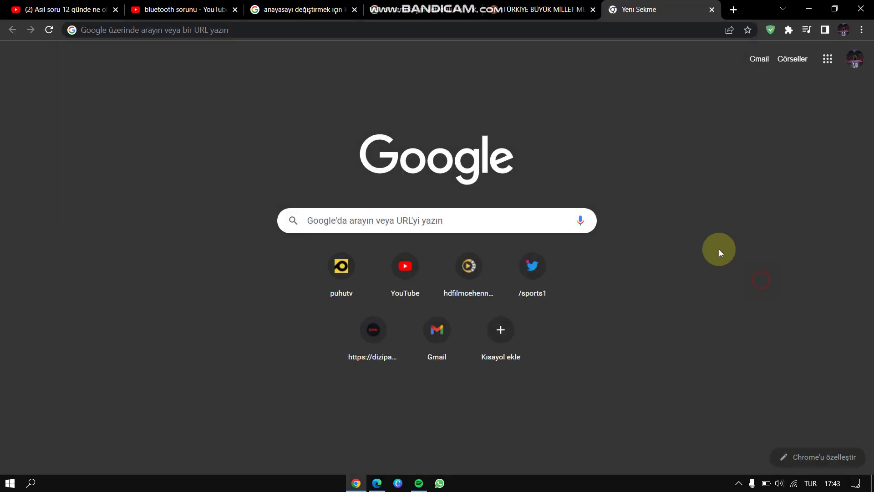
{"action": "left_click", "coordinate": [618, 30]}
{"action": "left_click", "coordinate": [683, 258]}
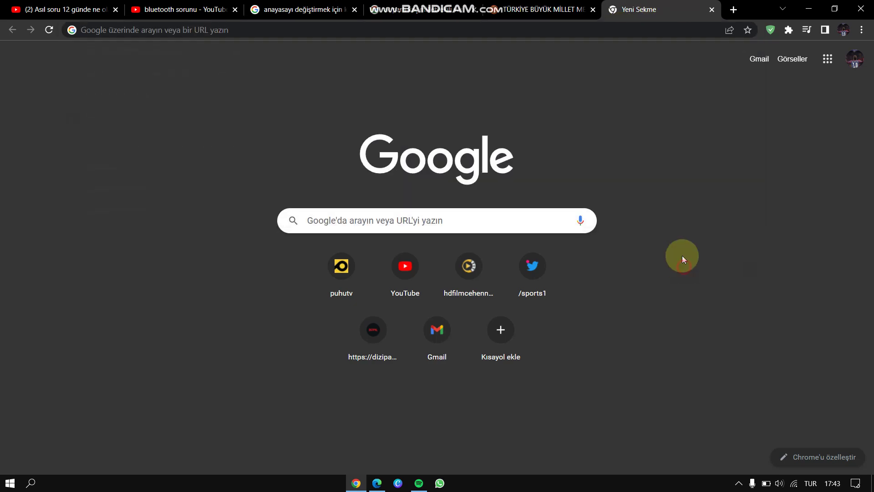
- Search Google for "acer driver"
{"action": "left_click", "coordinate": [685, 31]}
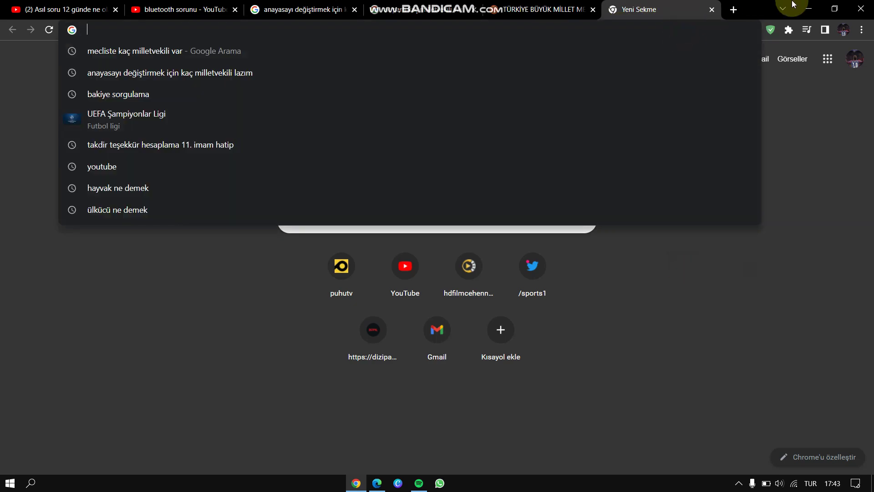
{"action": "type", "text": "hp"}
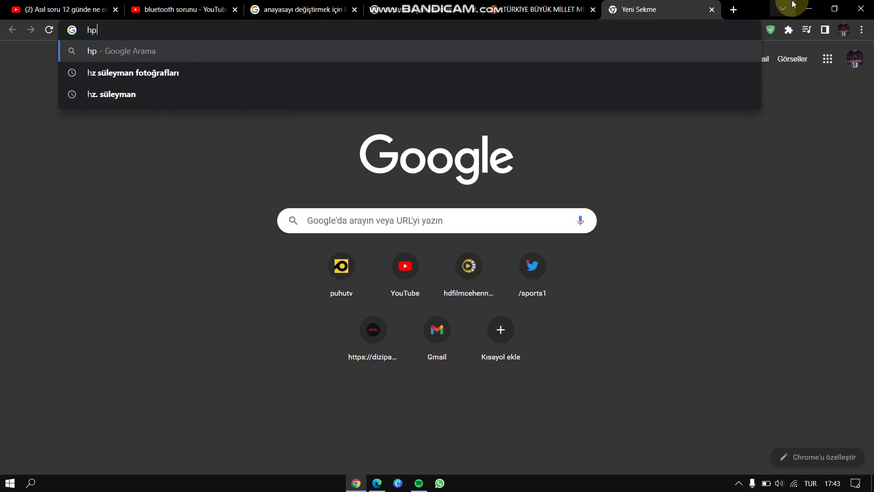
{"action": "key", "text": "BackSpace"}
{"action": "key", "text": "BackSpace"}
{"action": "type", "text": "a"}
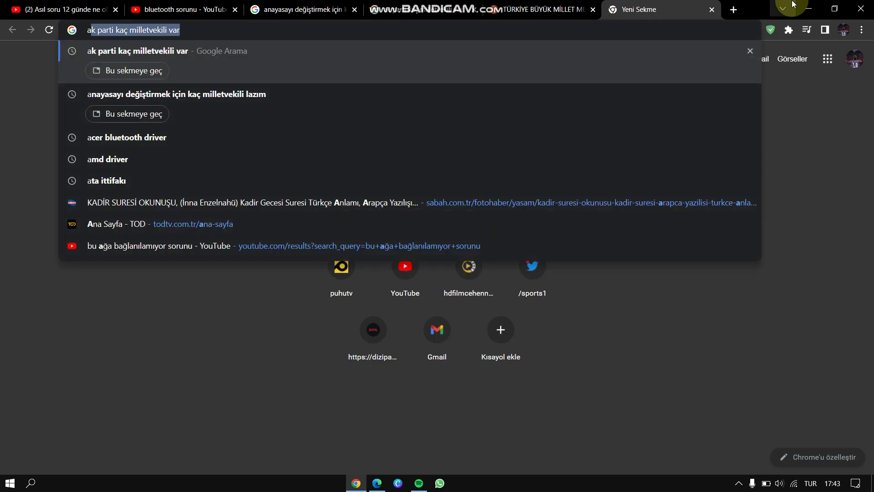
{"action": "type", "text": "cer driver"}
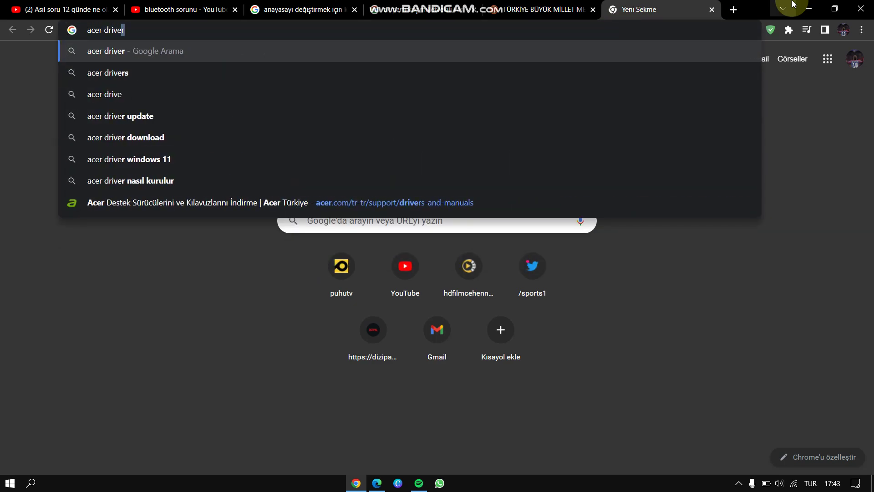
{"action": "key", "text": "Return"}
- Refine the search to "acer bluetooth driver" and open acer.com's "Acer Destek Sürücülerini ve Kılavuzlarını İndirme" result
{"action": "left_click", "coordinate": [174, 69]}
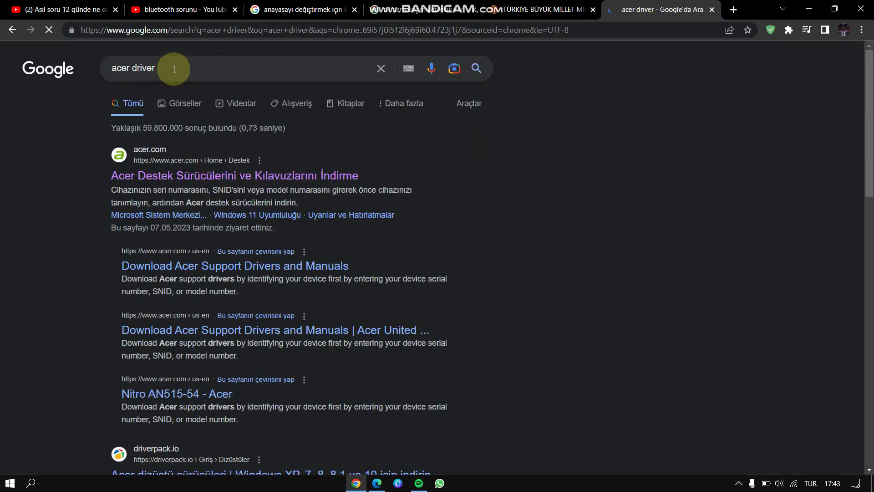
{"action": "double_click", "coordinate": [174, 69]}
{"action": "type", "text": "blue"}
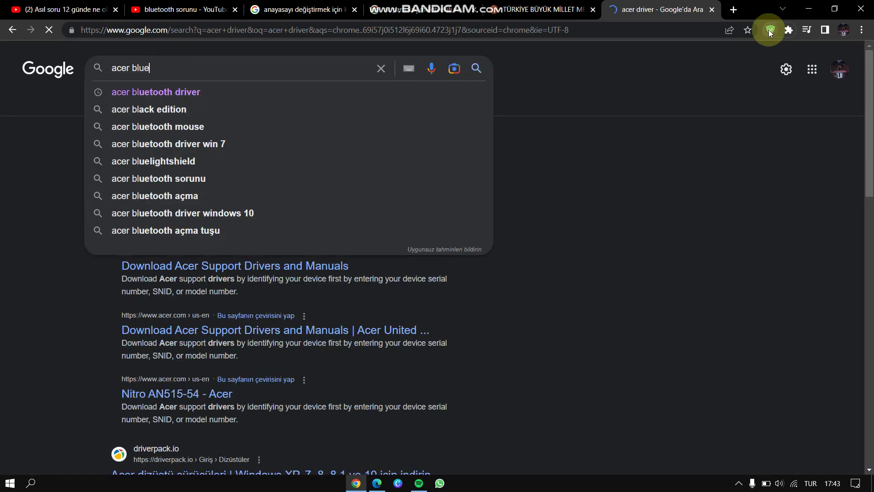
{"action": "key", "text": "Down"}
{"action": "key", "text": "Return"}
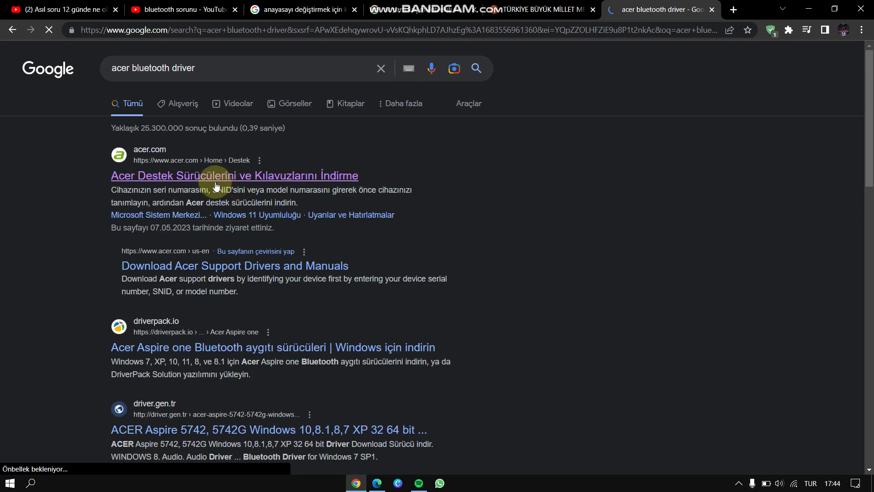
{"action": "left_click", "coordinate": [217, 186]}
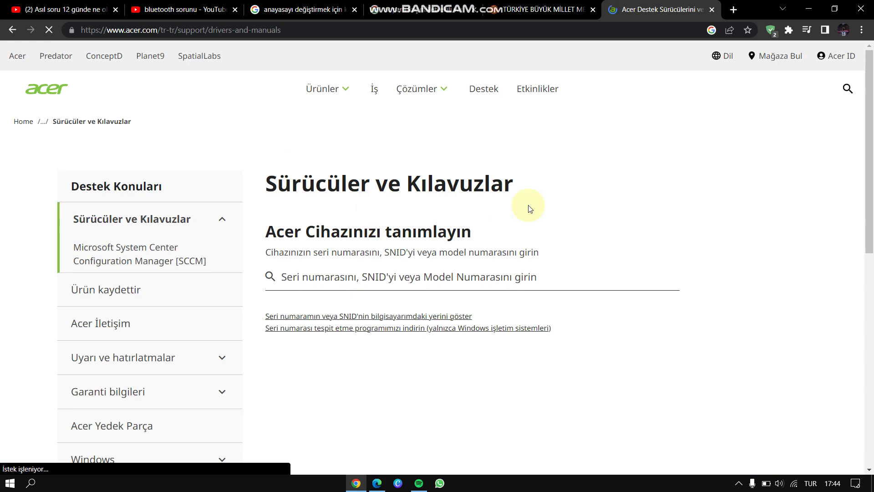
- Go to the device identification field on Acer's drivers and manuals page and accept all cookies
{"action": "scroll", "coordinate": [348, 181], "scroll_direction": "down", "scroll_amount": 2}
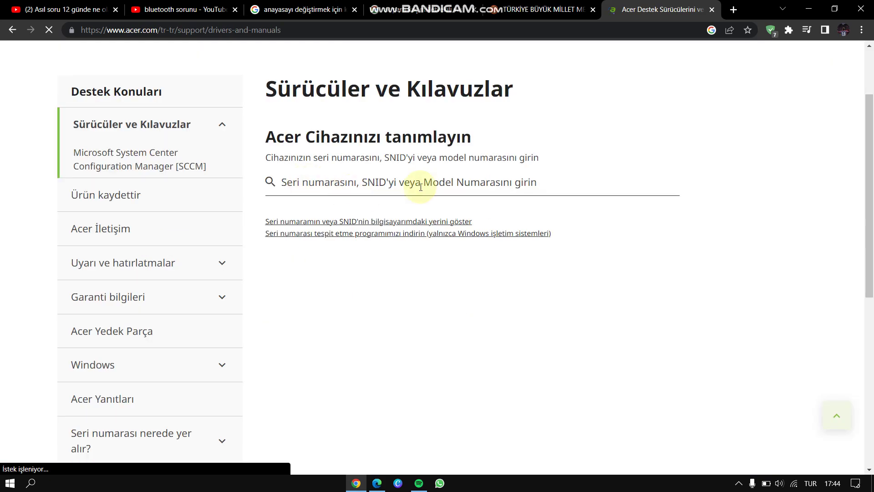
{"action": "left_click", "coordinate": [503, 190]}
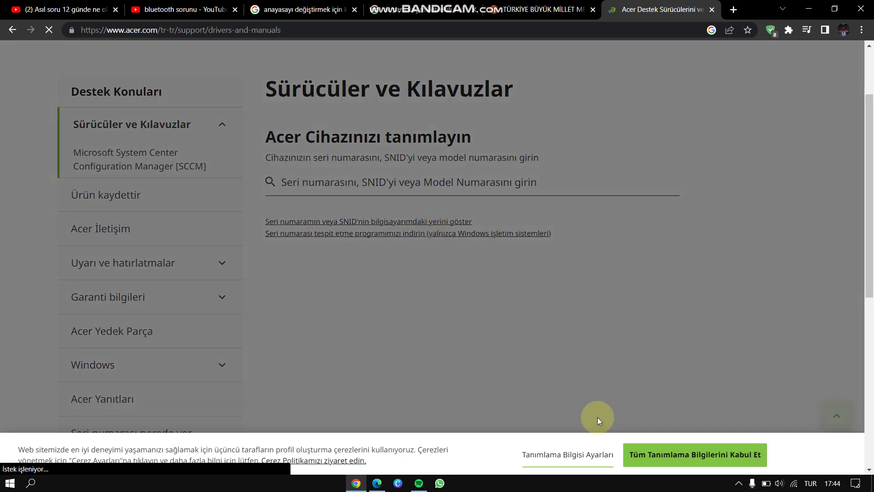
{"action": "left_click", "coordinate": [666, 446]}
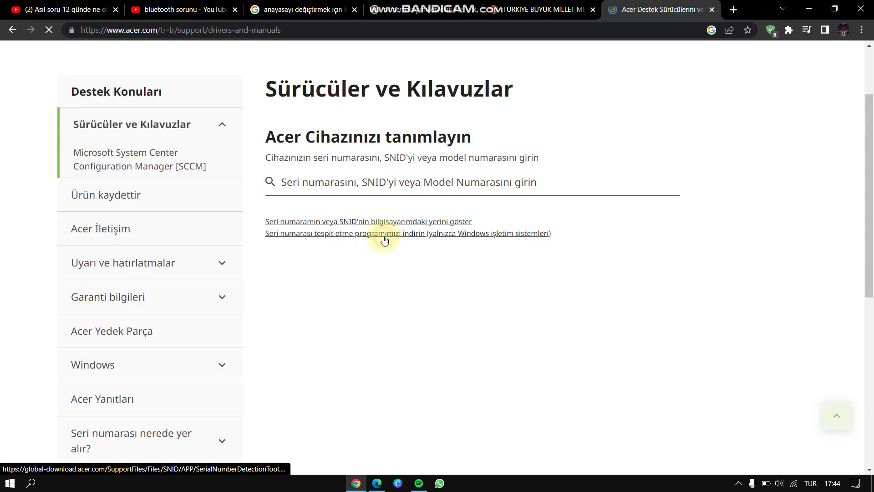
- Download Acer's serial number detection program as SerialNumberDetectionTool (1) to the İndirilenler folder and launch it
{"action": "left_click", "coordinate": [384, 238]}
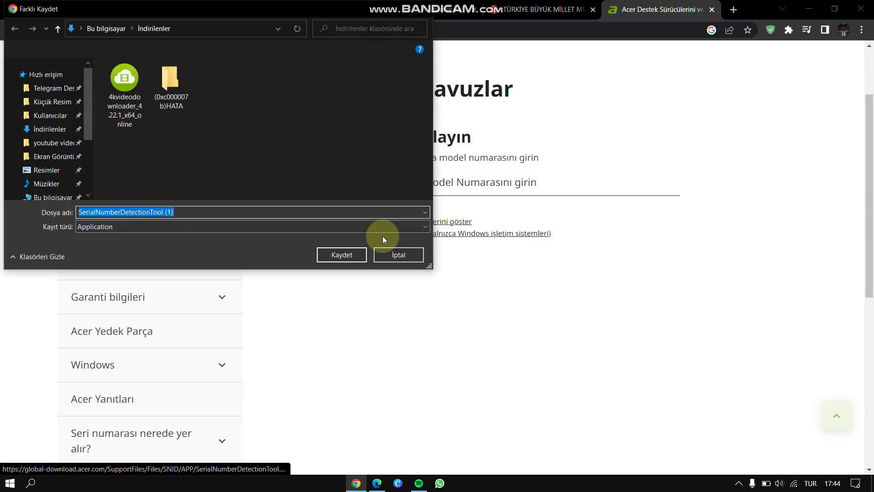
{"action": "left_click", "coordinate": [349, 254]}
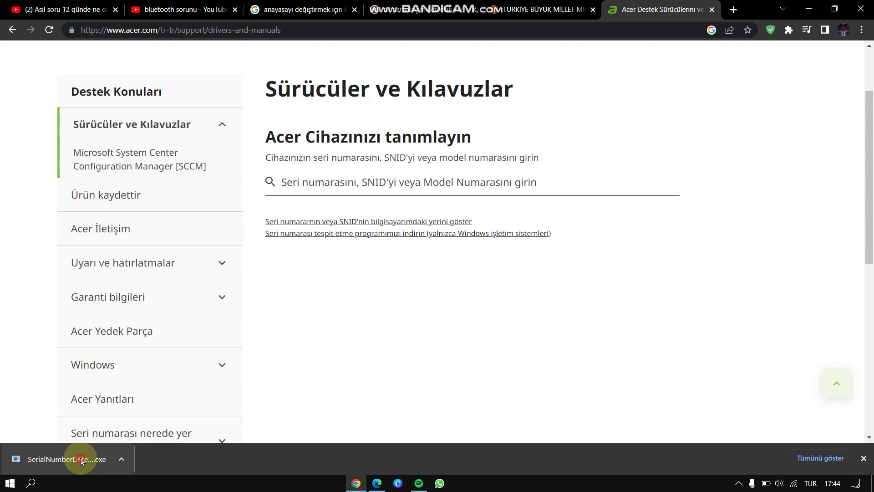
{"action": "left_click", "coordinate": [80, 458]}
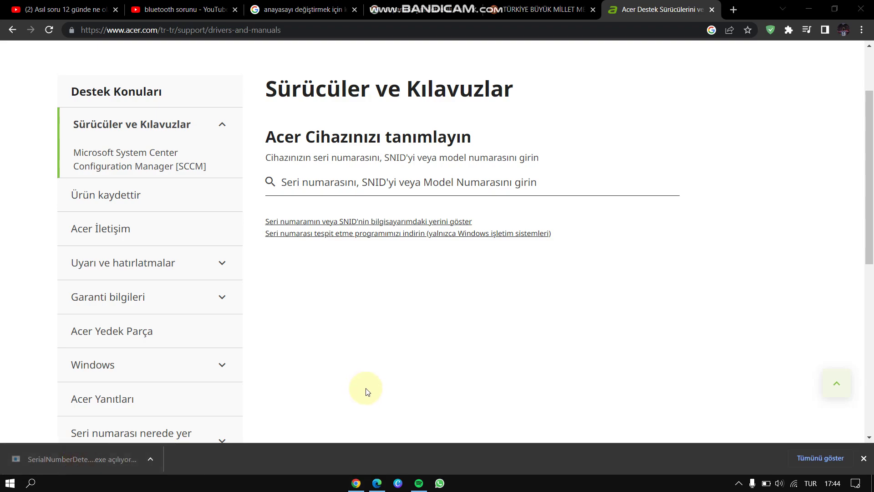